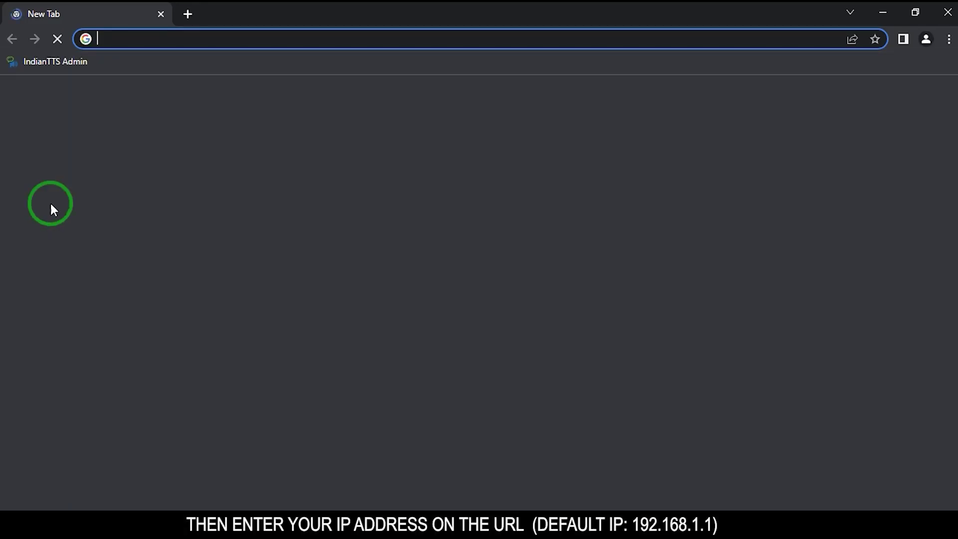
Enter the router address 192.168.1.1 in the Chrome address bar without loading it.
{"action": "left_click", "coordinate": [118, 38]}
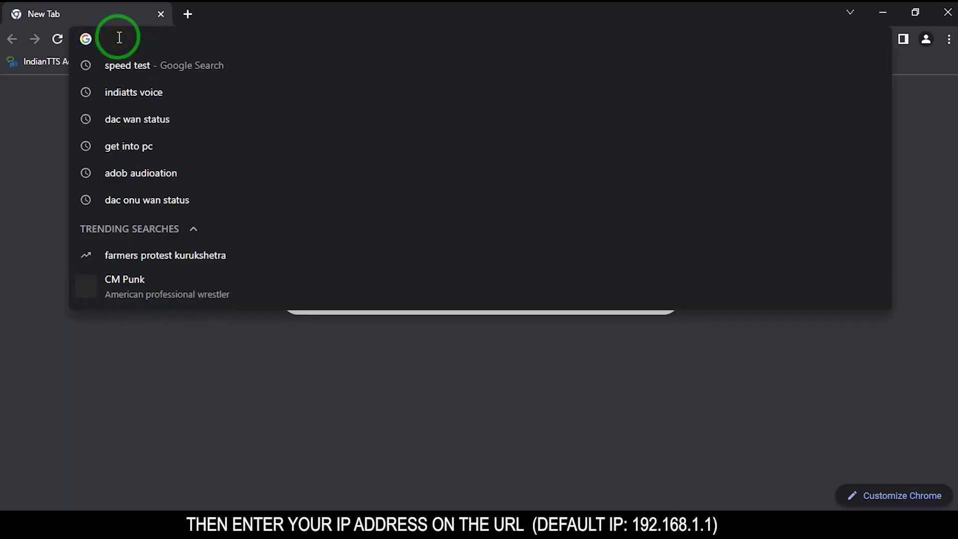
{"action": "type", "text": "192.16"}
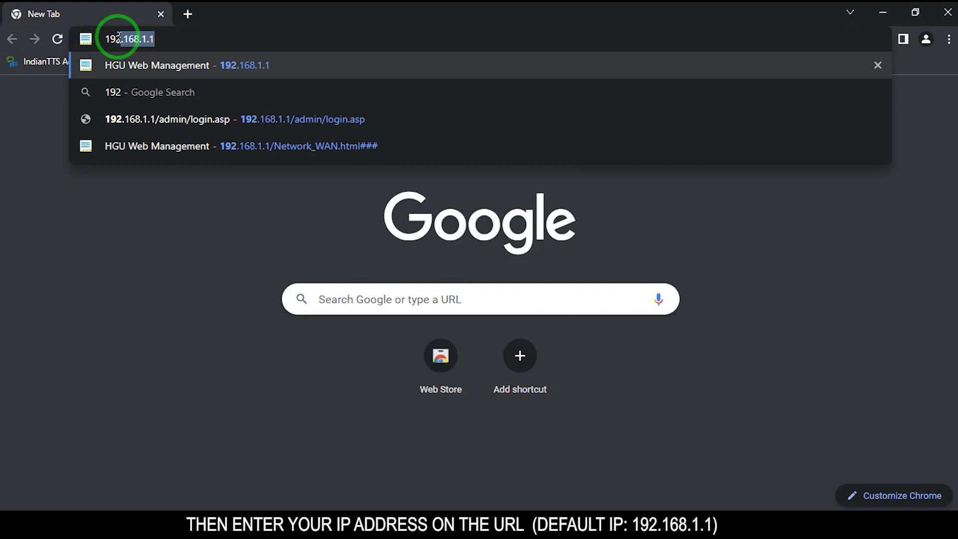
{"action": "type", "text": "8."}
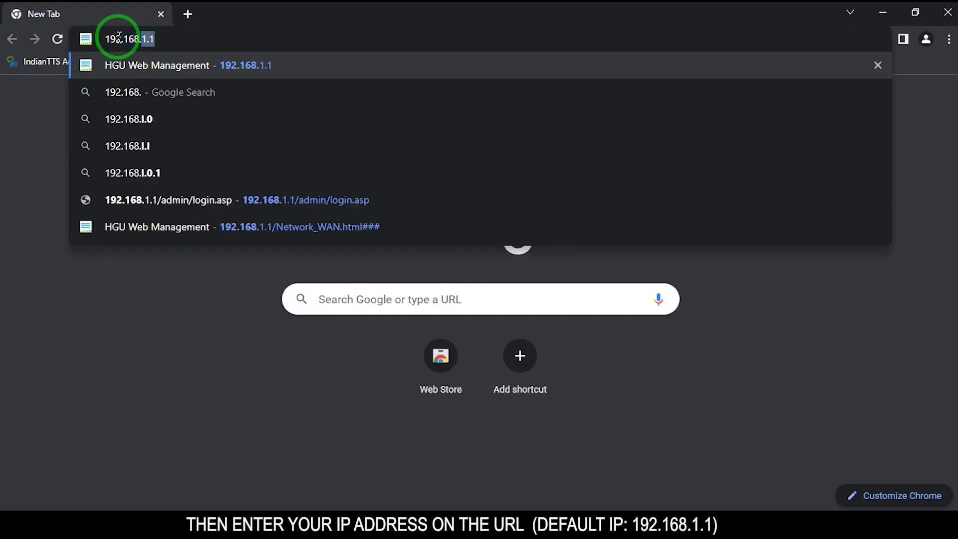
{"action": "type", "text": "1.1"}
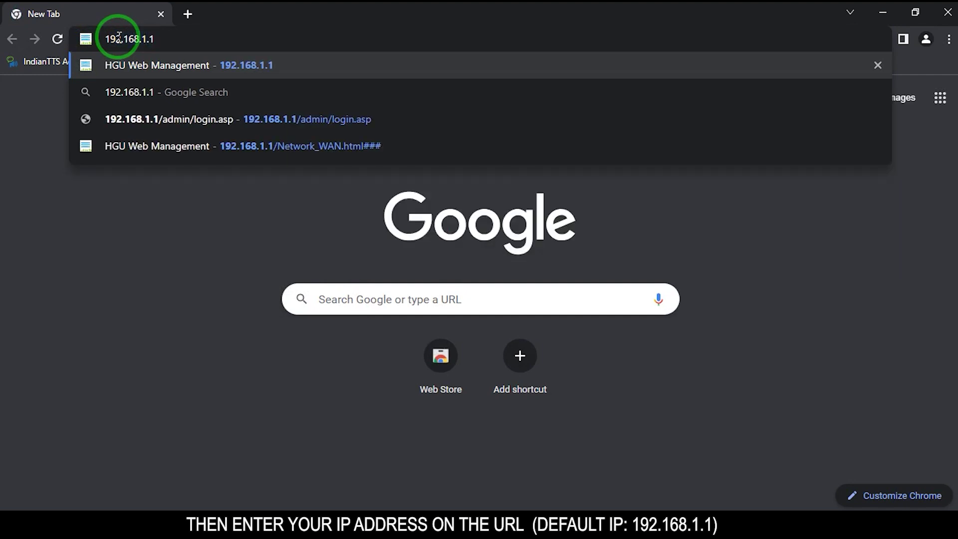
Load the router login page and sign in as admin with the password and verification code.
{"action": "key", "text": "Return"}
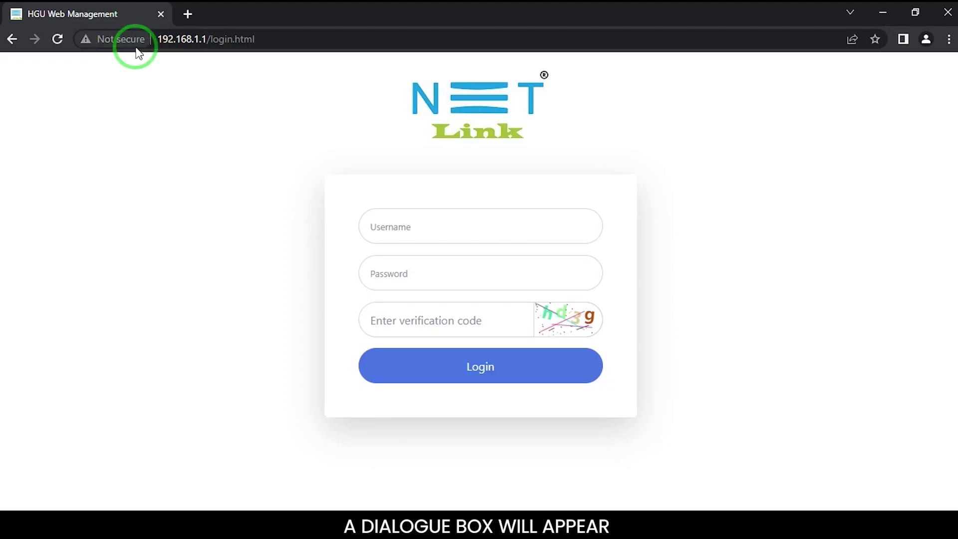
{"action": "left_click", "coordinate": [369, 228]}
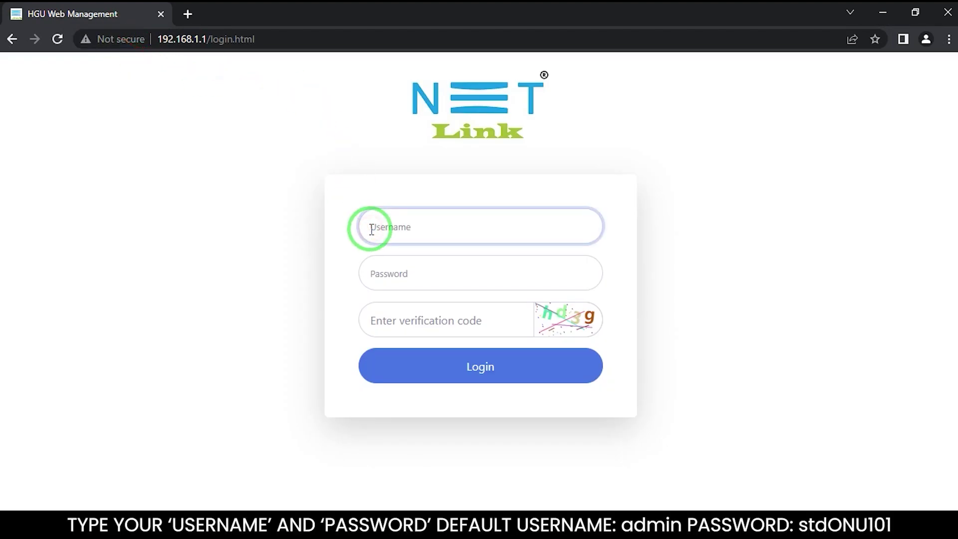
{"action": "type", "text": "admin"}
{"action": "key", "text": "Tab"}
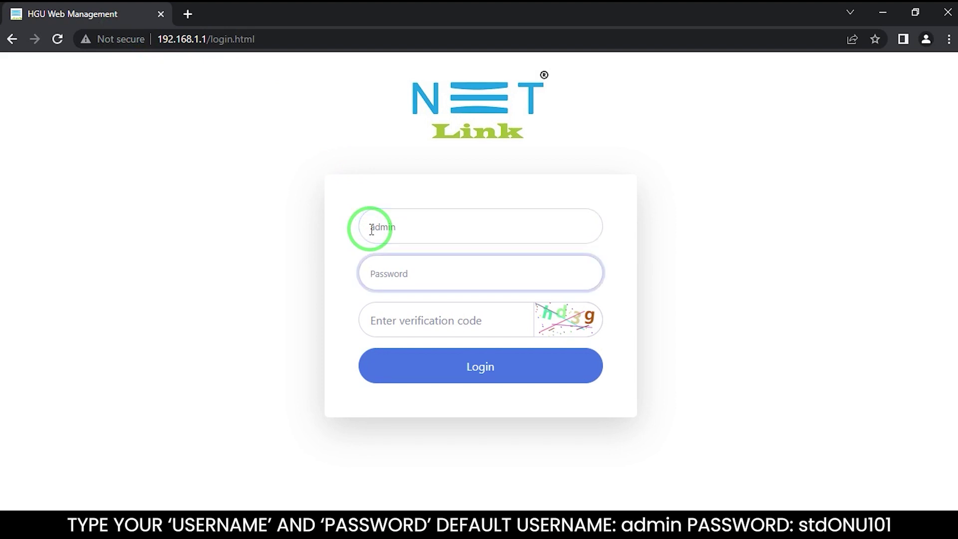
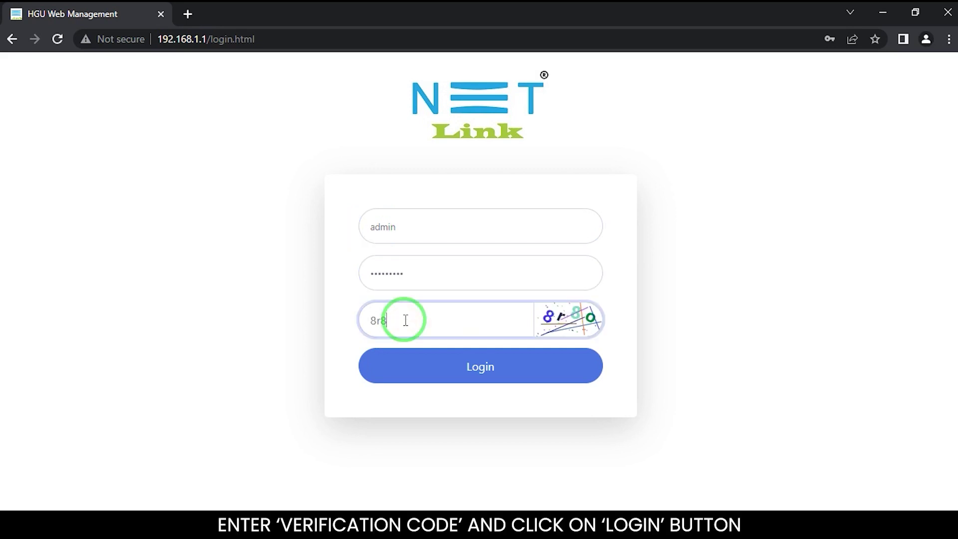
{"action": "left_click", "coordinate": [464, 367]}
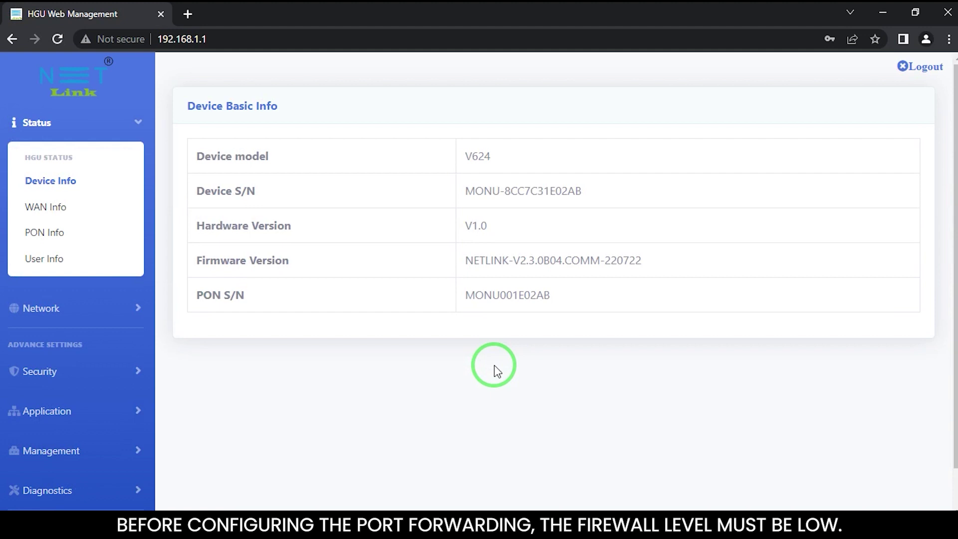
Change the Security > Firewall level from High to Low and submit it.
{"action": "left_click", "coordinate": [118, 372]}
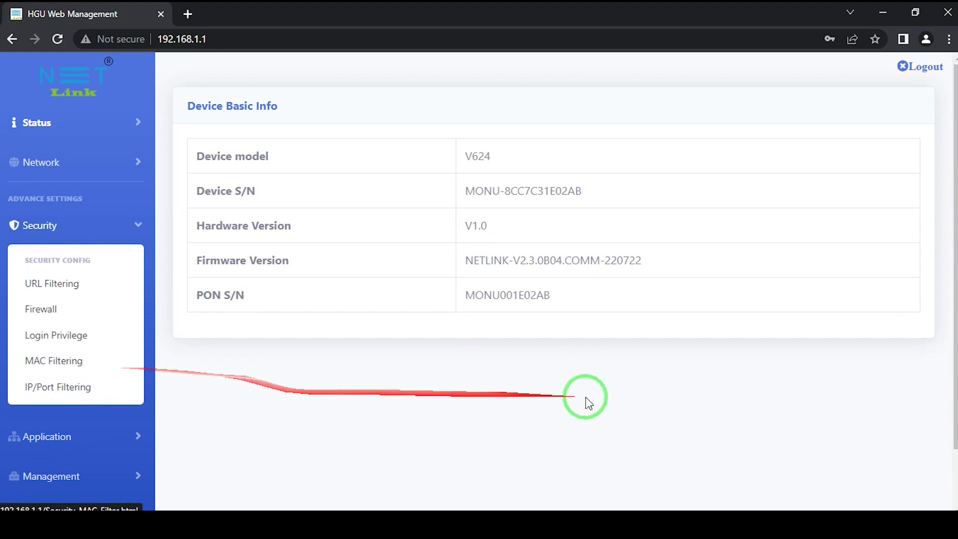
{"action": "left_click", "coordinate": [71, 310]}
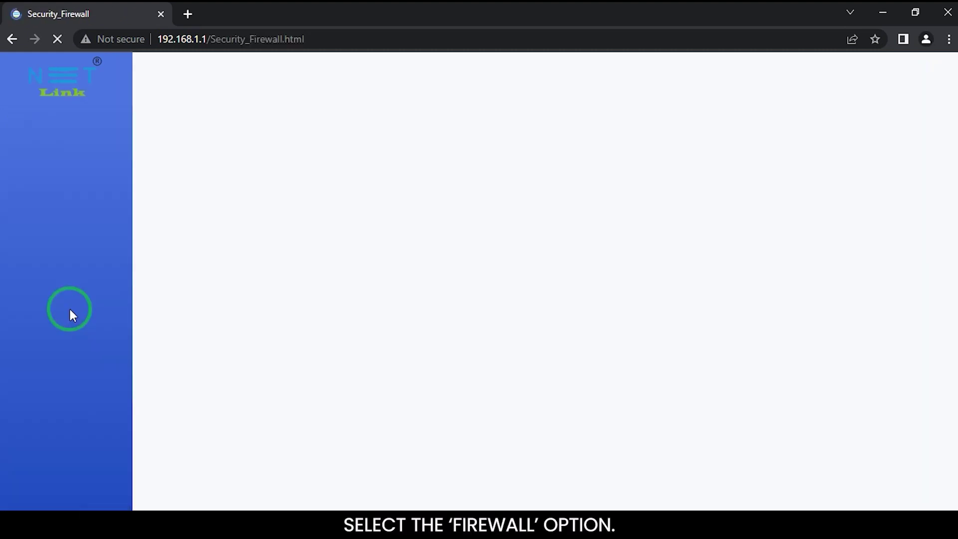
{"action": "left_click", "coordinate": [354, 158]}
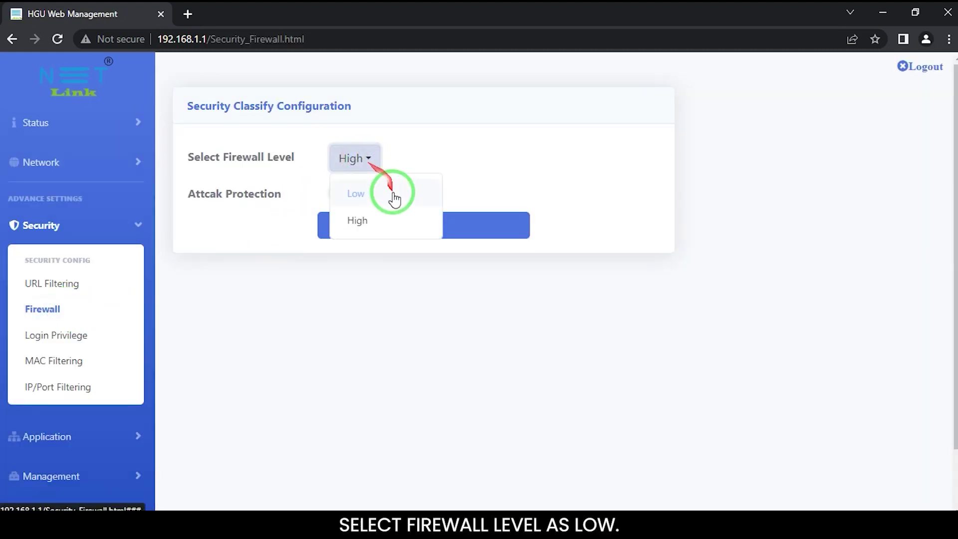
{"action": "left_click", "coordinate": [374, 193]}
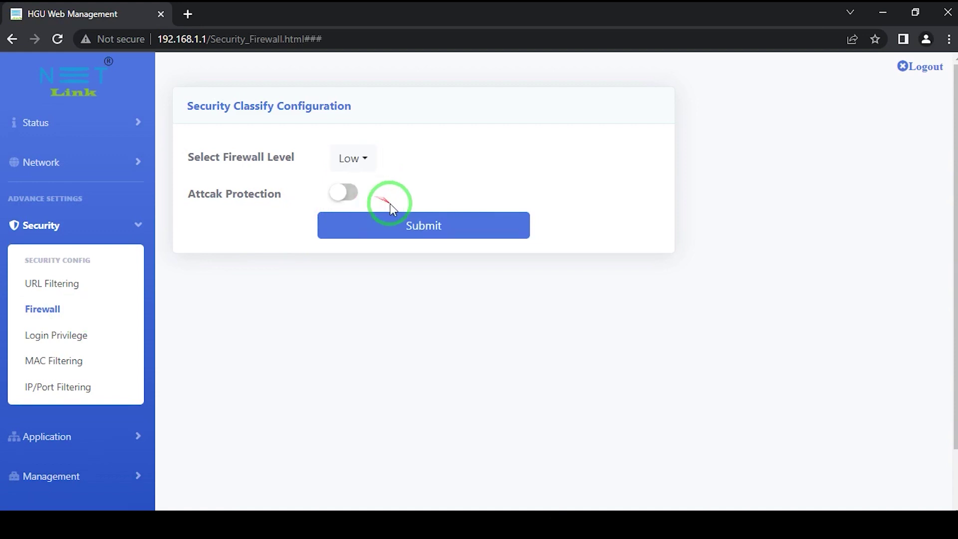
{"action": "left_click", "coordinate": [404, 228]}
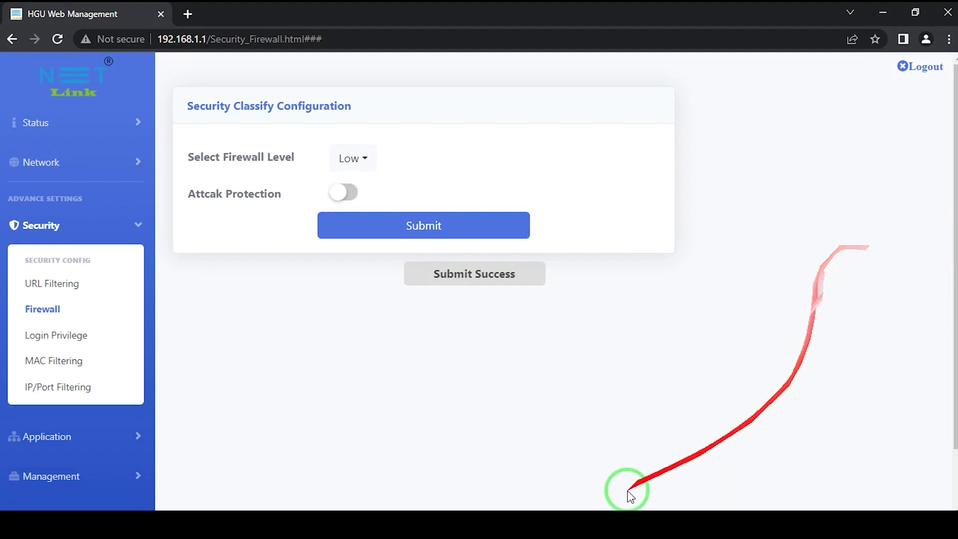
Open Application > Advance NAT to show the empty virtual server table.
{"action": "left_click", "coordinate": [33, 438]}
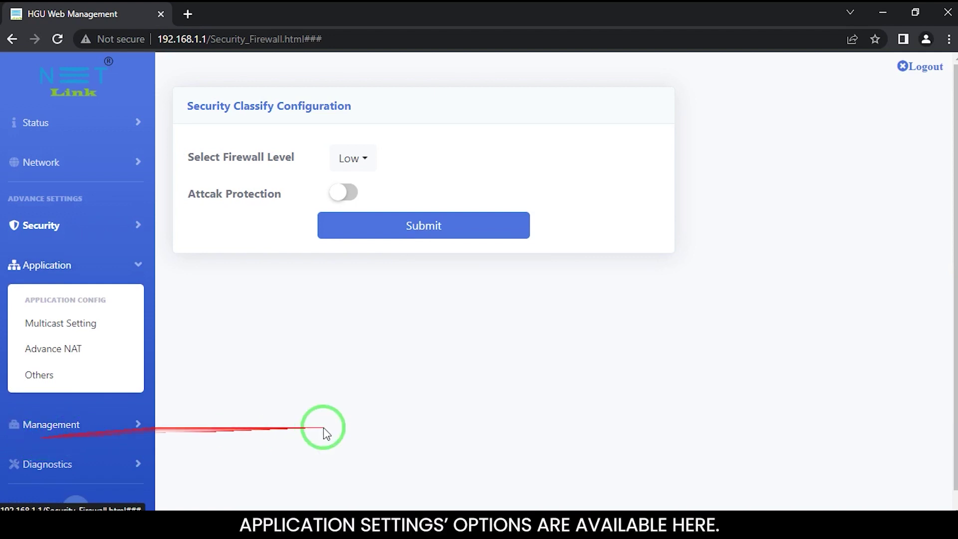
{"action": "left_click", "coordinate": [57, 349]}
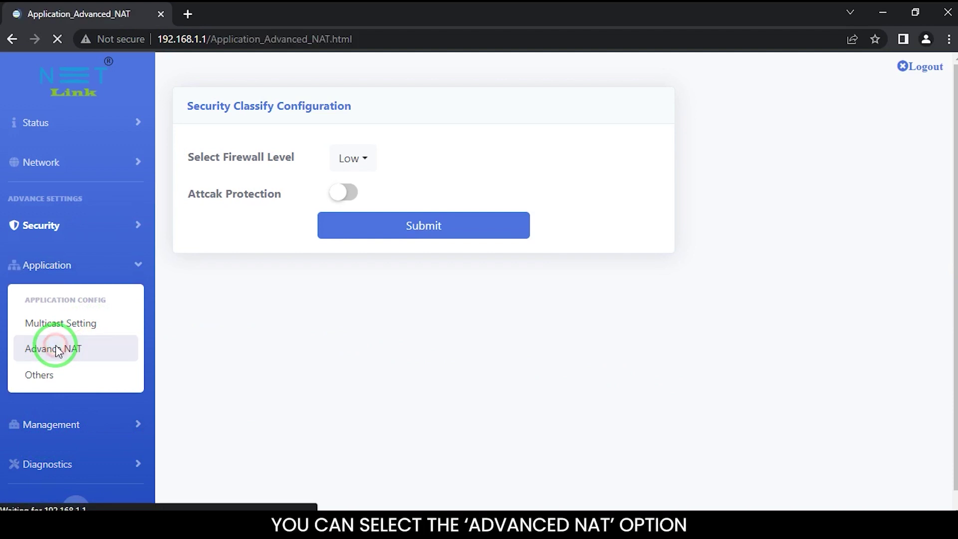
{"action": "scroll", "coordinate": [513, 337], "scroll_direction": "down", "scroll_amount": 5}
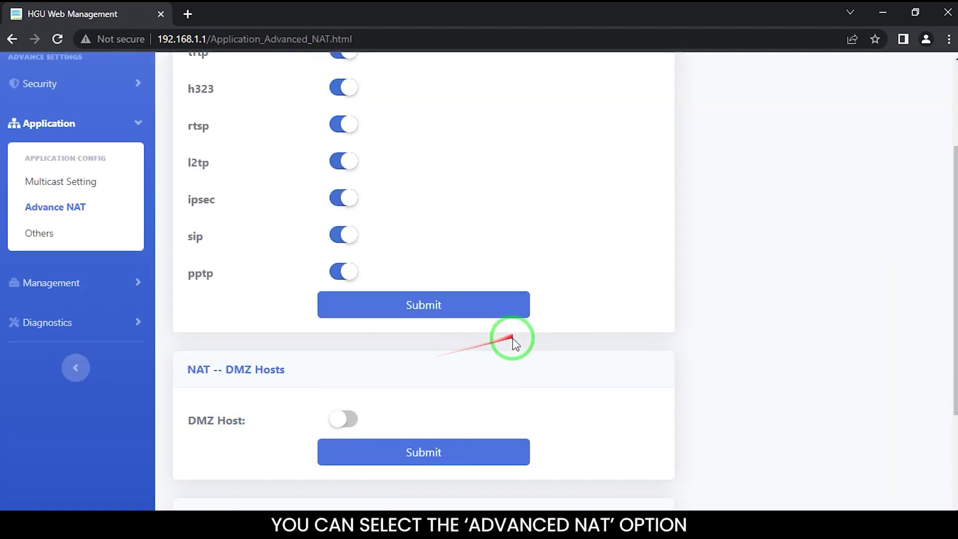
{"action": "scroll", "coordinate": [512, 339], "scroll_direction": "down", "scroll_amount": 1}
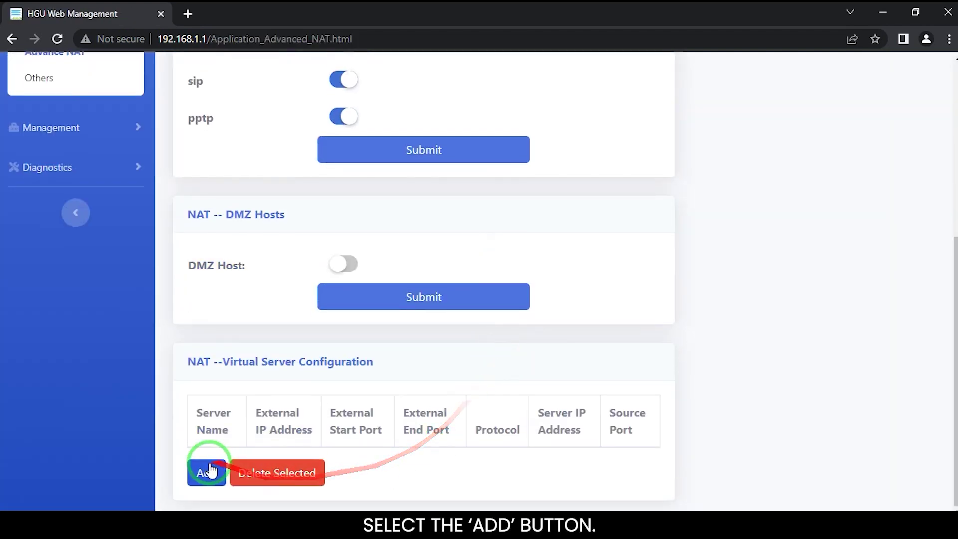
Start a virtual server rule named OltRemote with external IP and external ports 80.
{"action": "left_click", "coordinate": [206, 486]}
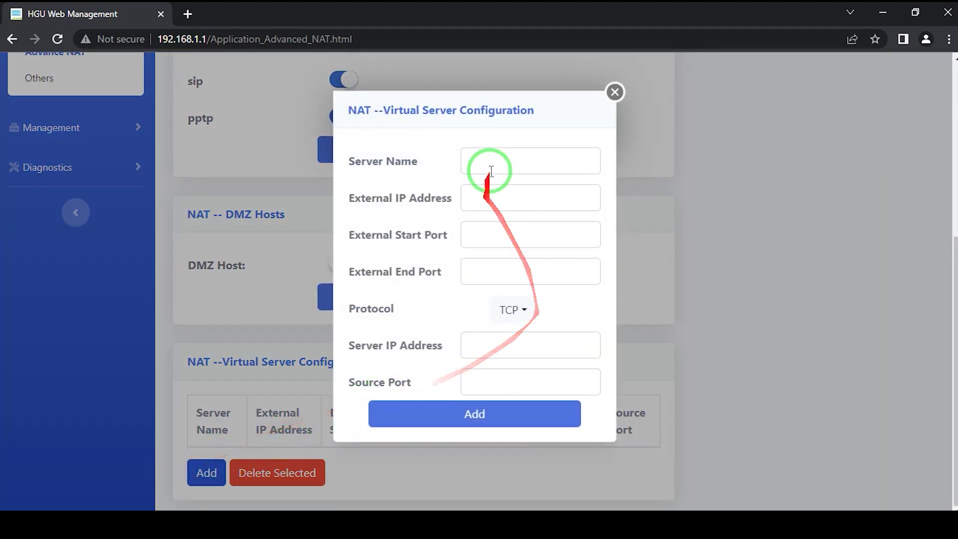
{"action": "left_click", "coordinate": [493, 164]}
{"action": "type", "text": "O"}
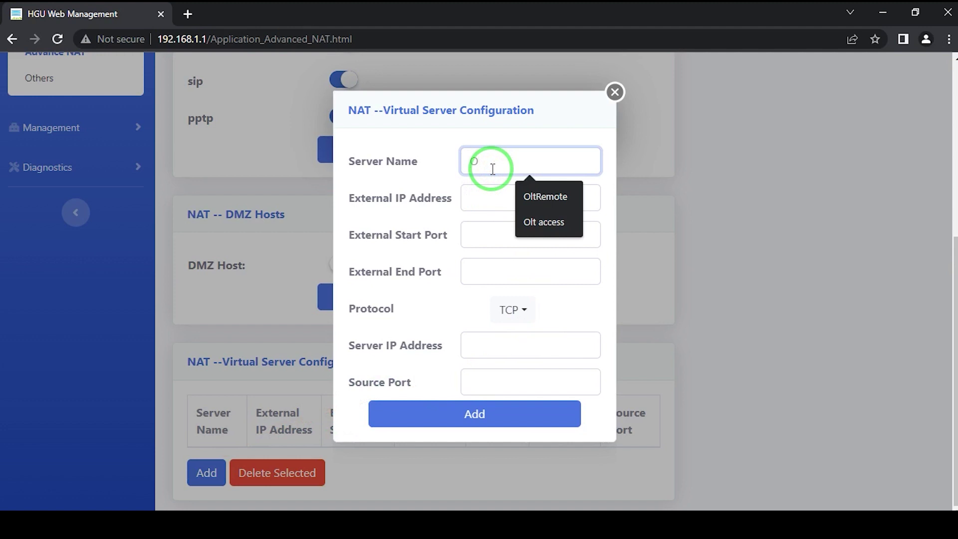
{"action": "type", "text": "ltRemo"}
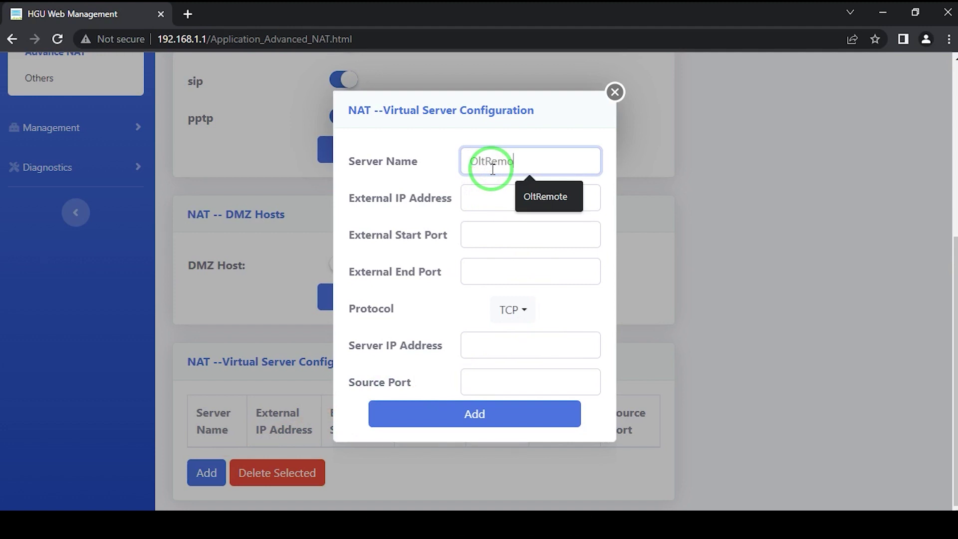
{"action": "type", "text": "te"}
{"action": "left_click", "coordinate": [484, 196]}
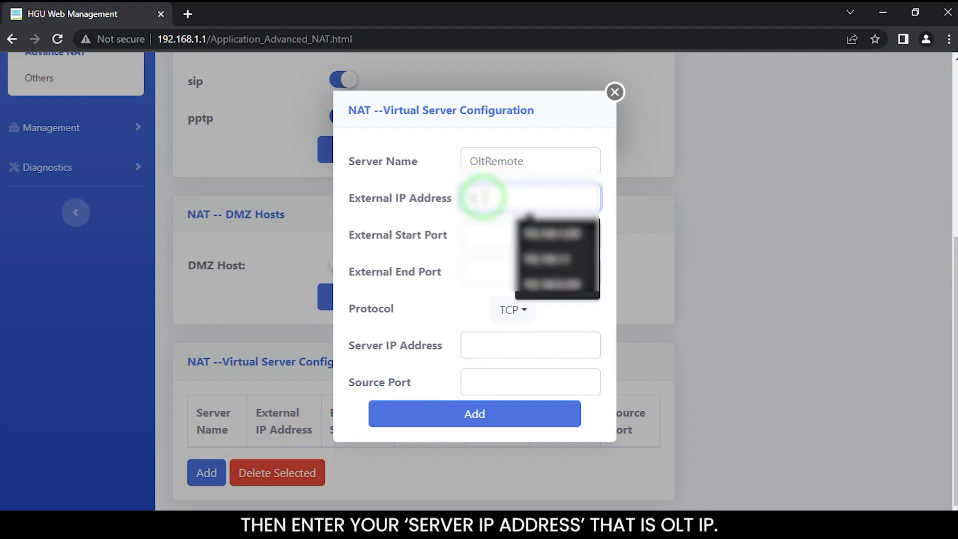
{"action": "type", "text": "2"}
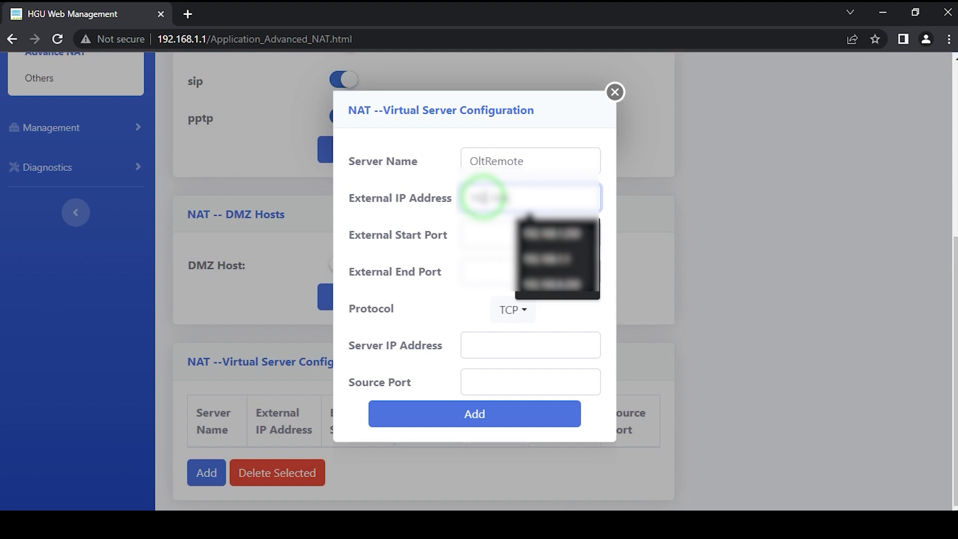
{"action": "type", "text": "168.1.200"}
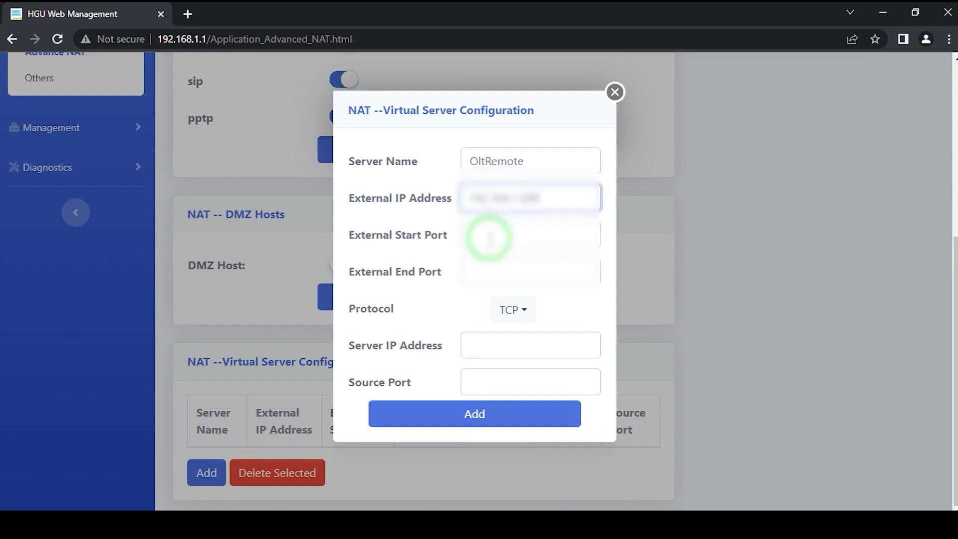
{"action": "left_click", "coordinate": [489, 238]}
{"action": "type", "text": "80"}
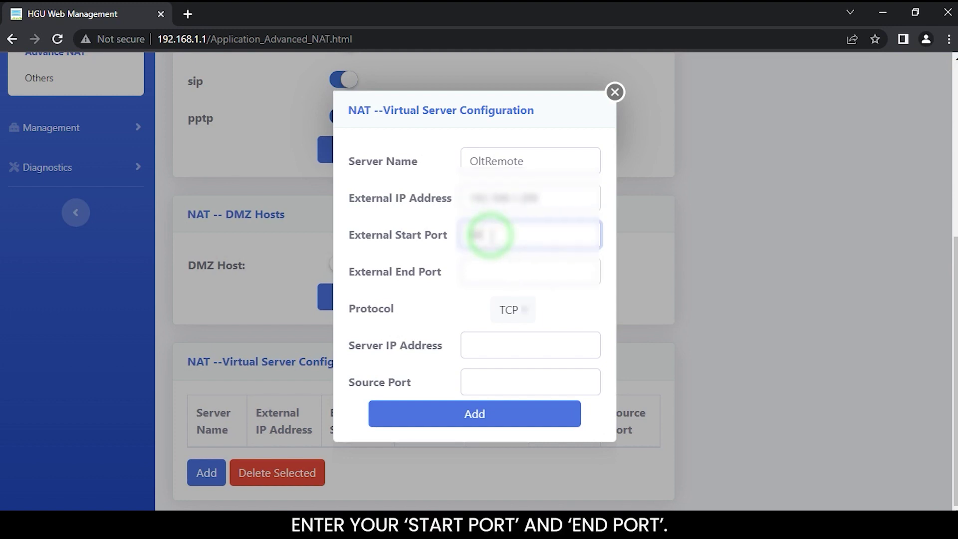
{"action": "left_click", "coordinate": [485, 271]}
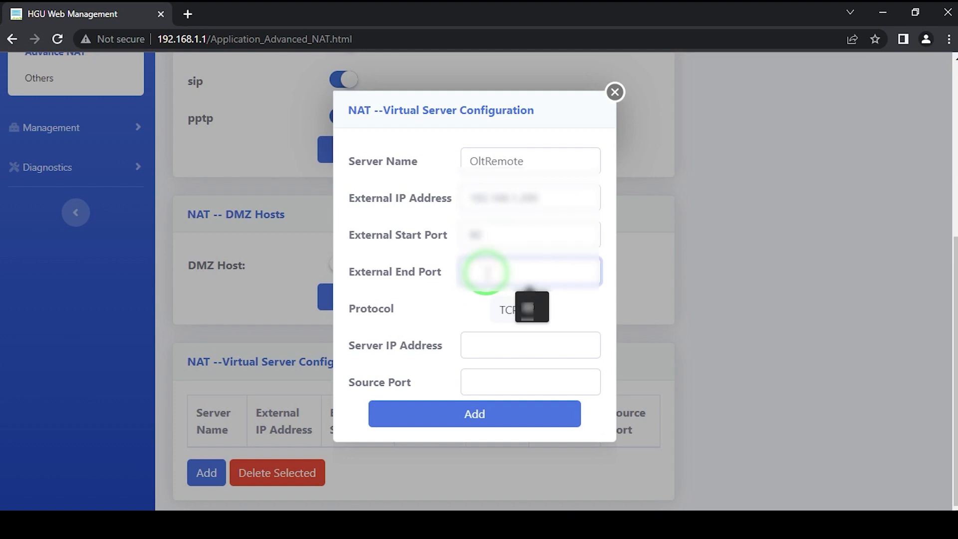
{"action": "type", "text": "80"}
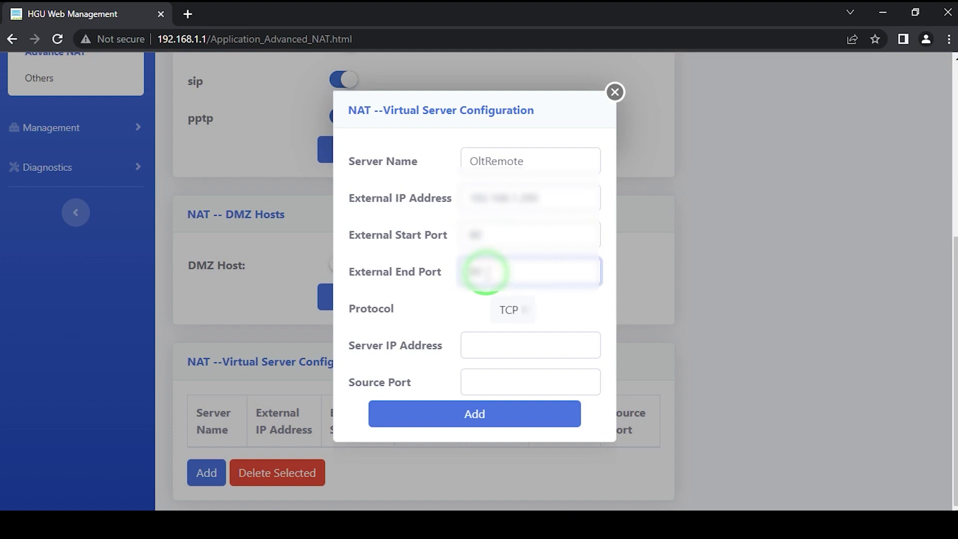
Set protocol to TCP/UDP, enter the internal server IP and source port, and add the rule.
{"action": "left_click", "coordinate": [524, 309]}
{"action": "left_click", "coordinate": [524, 342]}
{"action": "left_click", "coordinate": [485, 351]}
{"action": "type", "text": "1"}
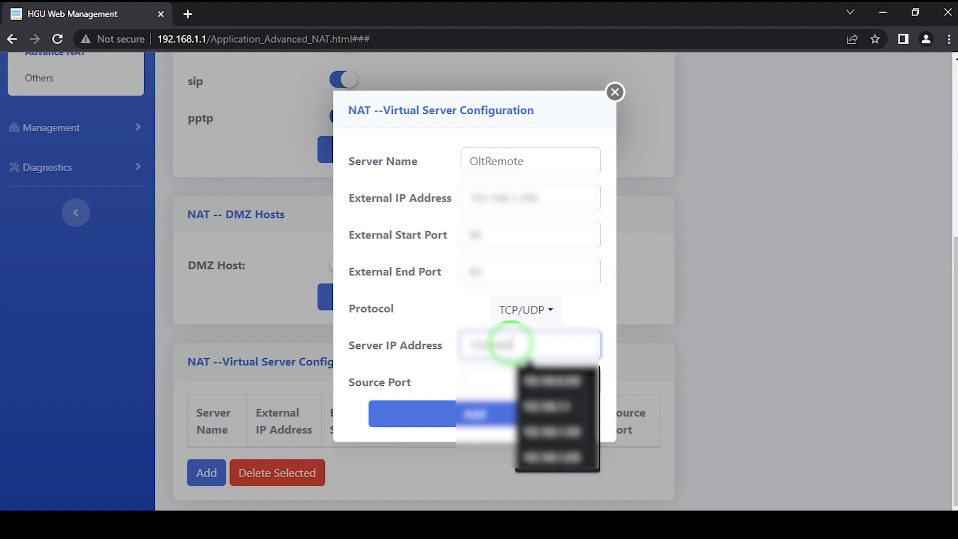
{"action": "type", "text": "168.1.100"}
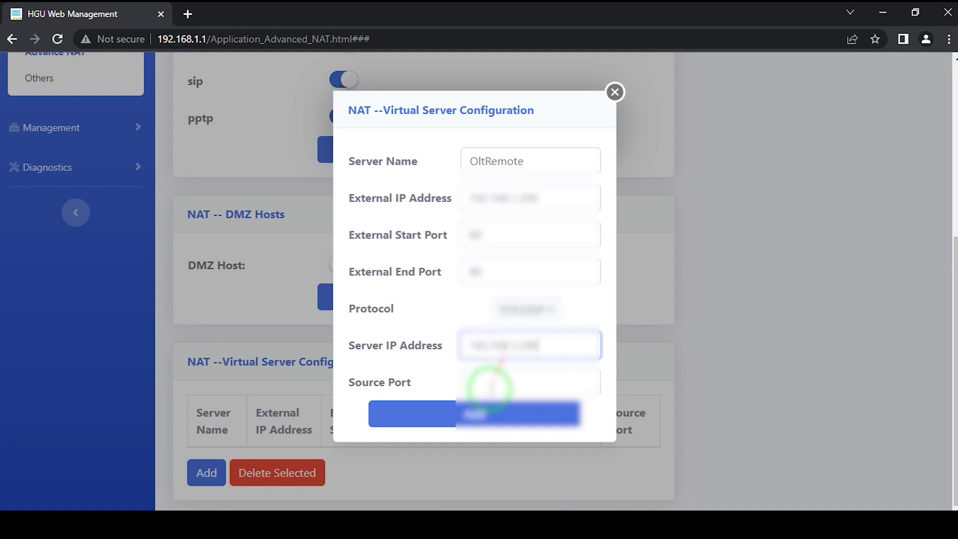
{"action": "left_click", "coordinate": [491, 386]}
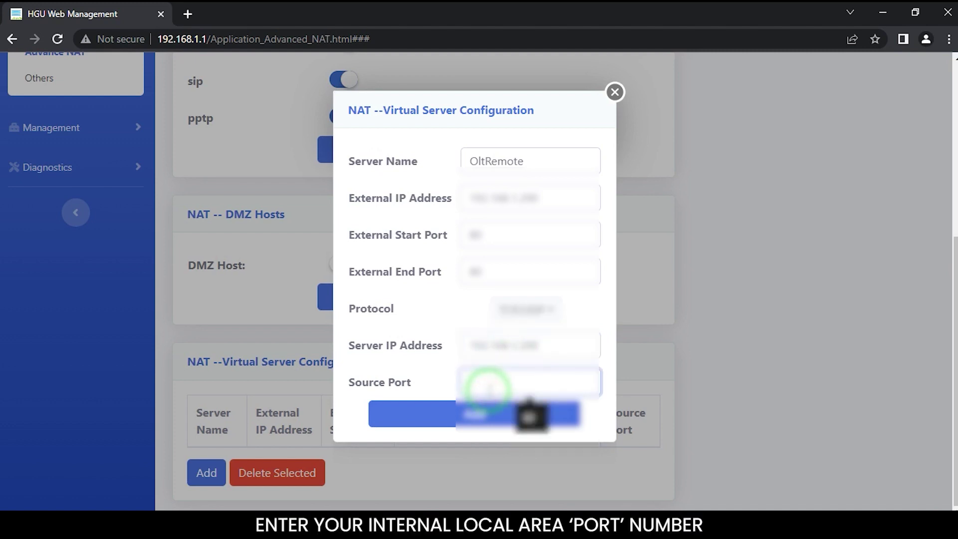
{"action": "type", "text": "0"}
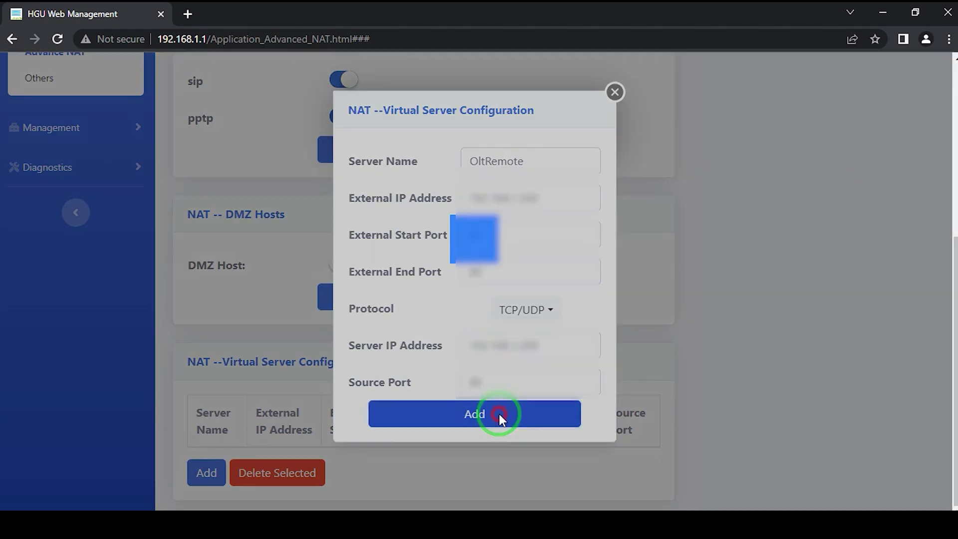
{"action": "left_click", "coordinate": [499, 413]}
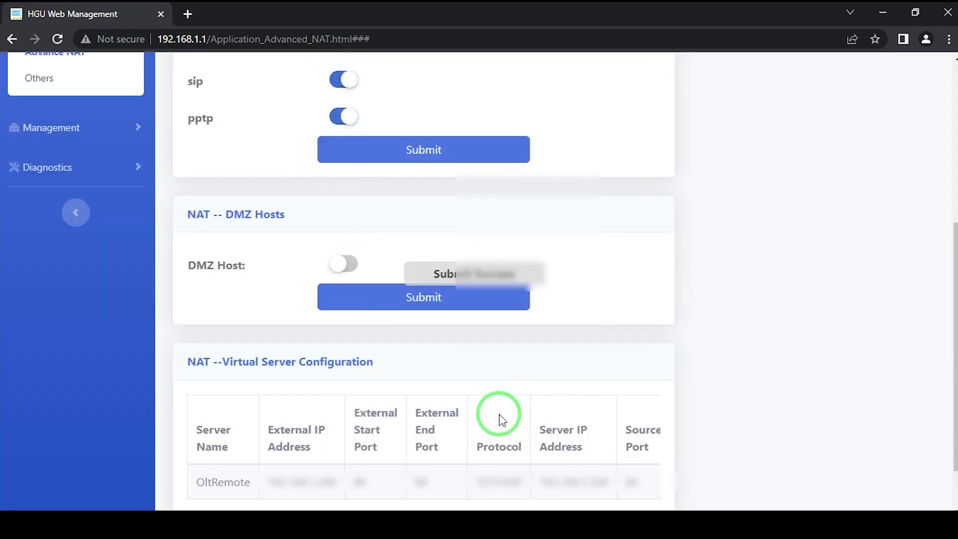
{"action": "scroll", "coordinate": [379, 372], "scroll_direction": "up", "scroll_amount": 5}
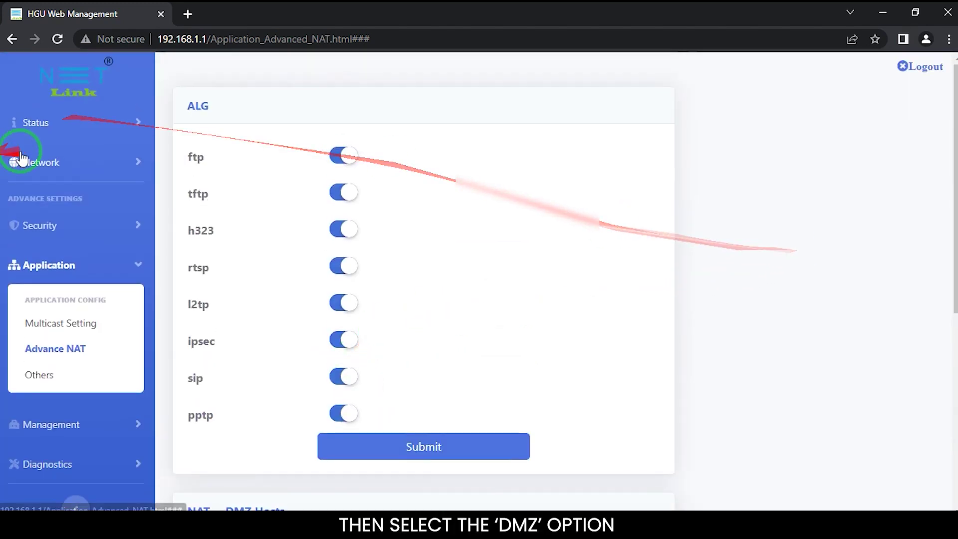
{"action": "scroll", "coordinate": [304, 315], "scroll_direction": "down", "scroll_amount": 2}
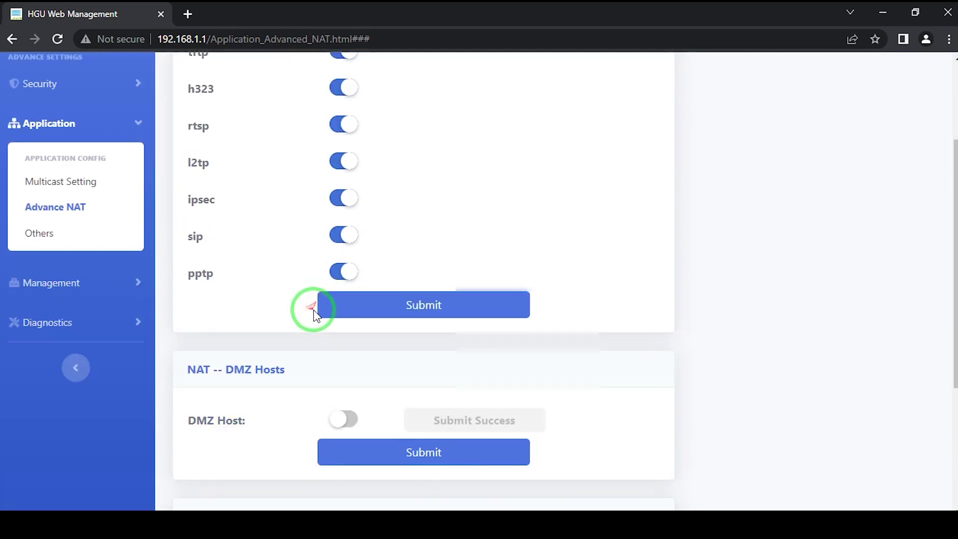
Switch on DMZ Host, enter 192.168.1.1 as its IP address, and submit.
{"action": "left_click", "coordinate": [346, 419]}
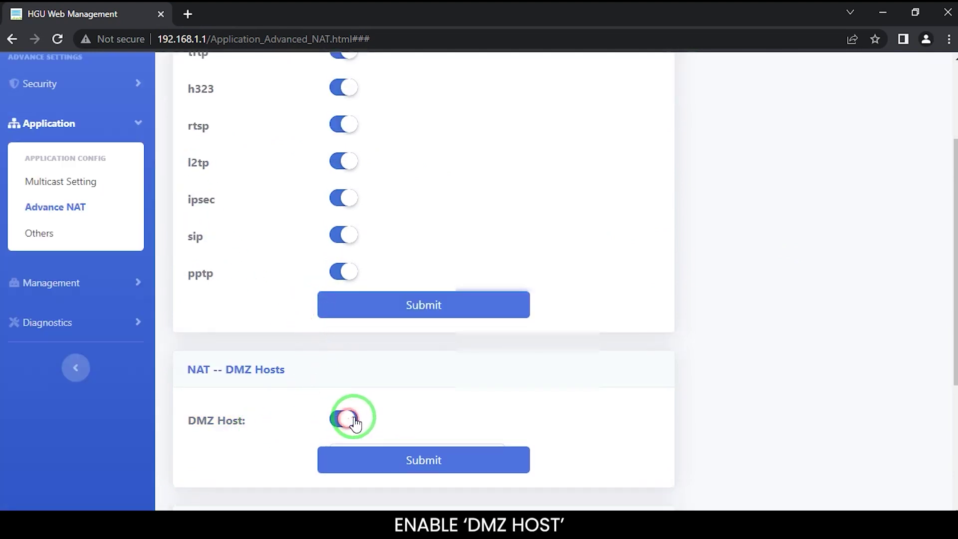
{"action": "left_click", "coordinate": [367, 458]}
{"action": "type", "text": "192.168."}
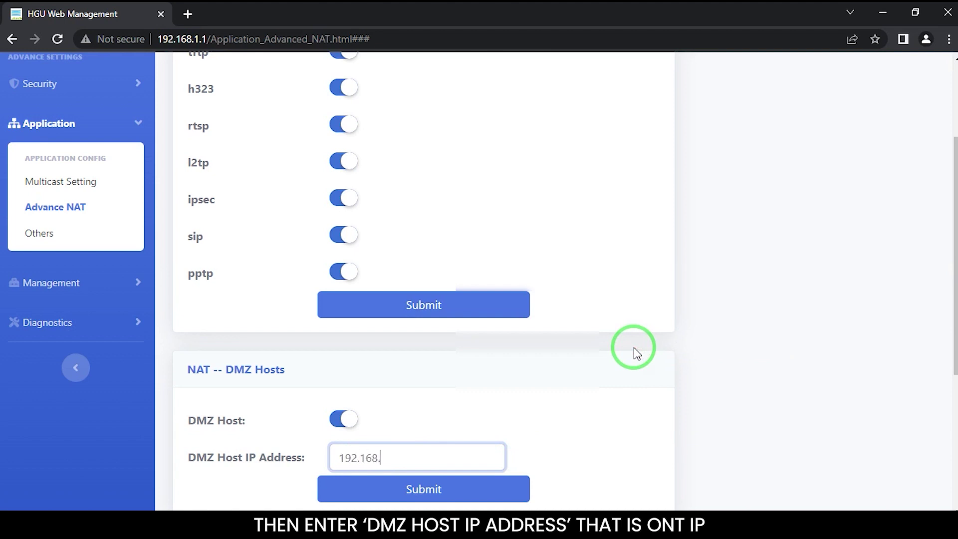
{"action": "type", "text": "1.1"}
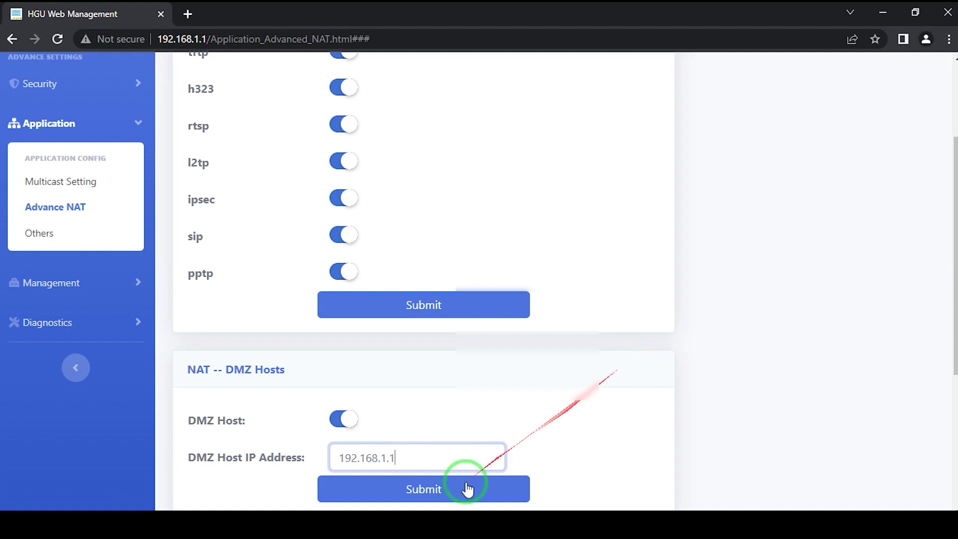
{"action": "left_click", "coordinate": [424, 489]}
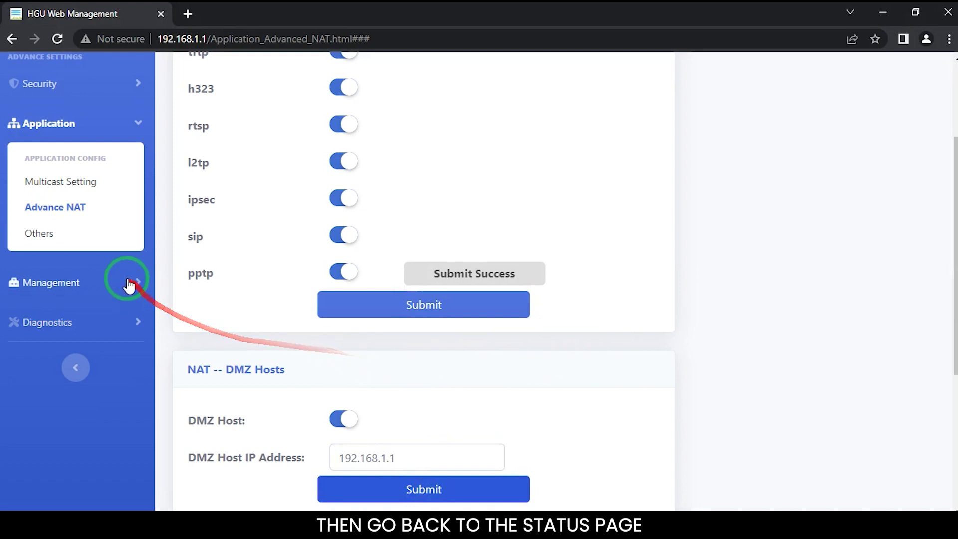
{"action": "scroll", "coordinate": [128, 284], "scroll_direction": "up", "scroll_amount": 5}
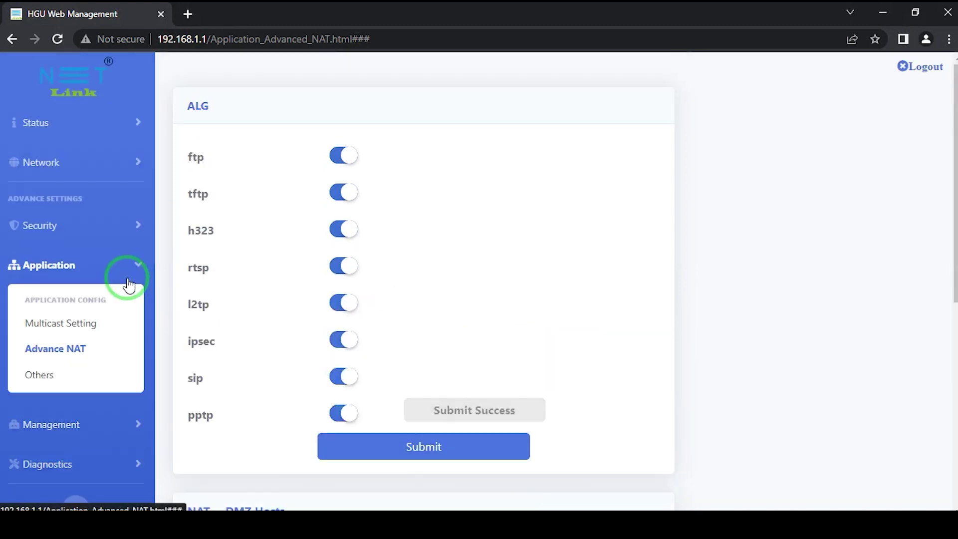
Open Status > WAN Info to confirm the internet interface is Up.
{"action": "left_click", "coordinate": [54, 125]}
{"action": "left_click", "coordinate": [47, 208]}
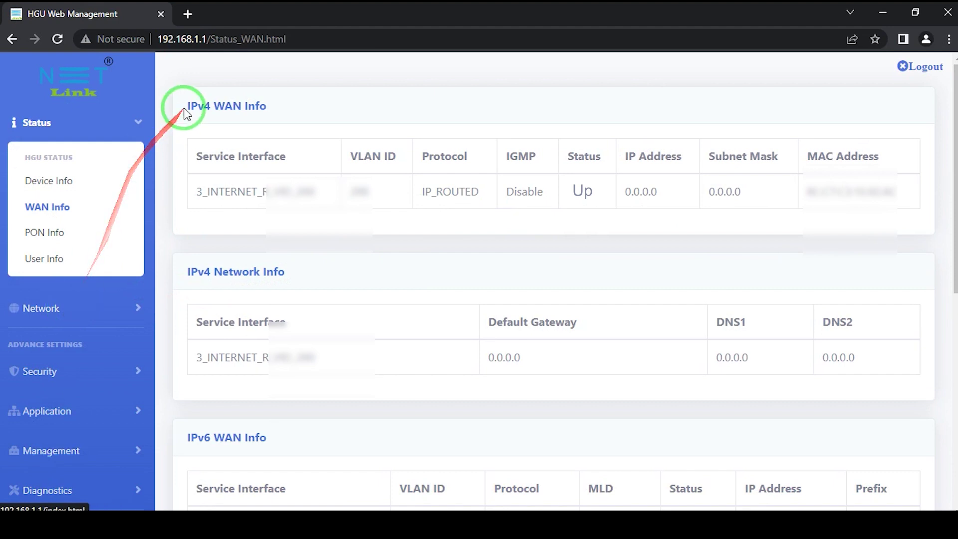
{"action": "left_click", "coordinate": [187, 13]}
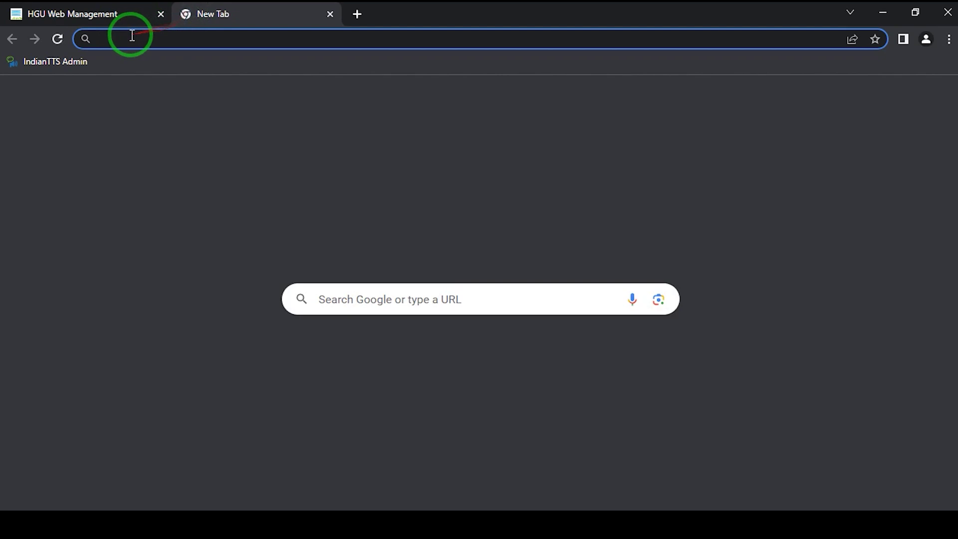
{"action": "type", "text": "http"}
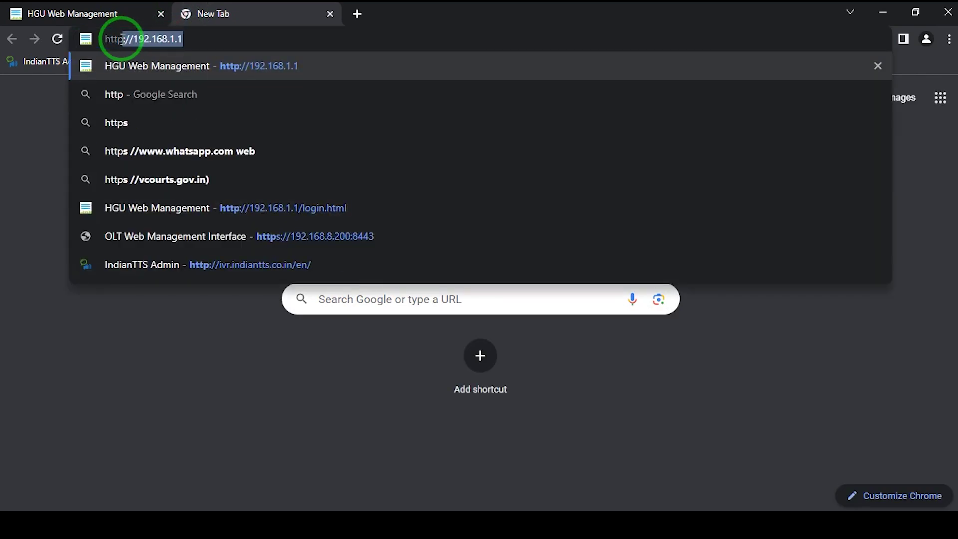
{"action": "type", "text": "s://192.168"}
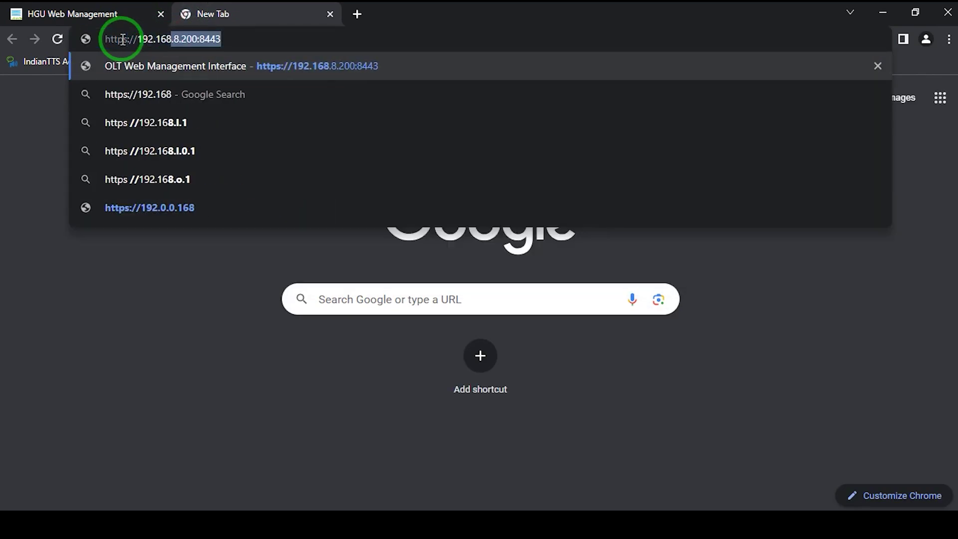
{"action": "type", "text": ".1.200"}
{"action": "key", "text": "Return"}
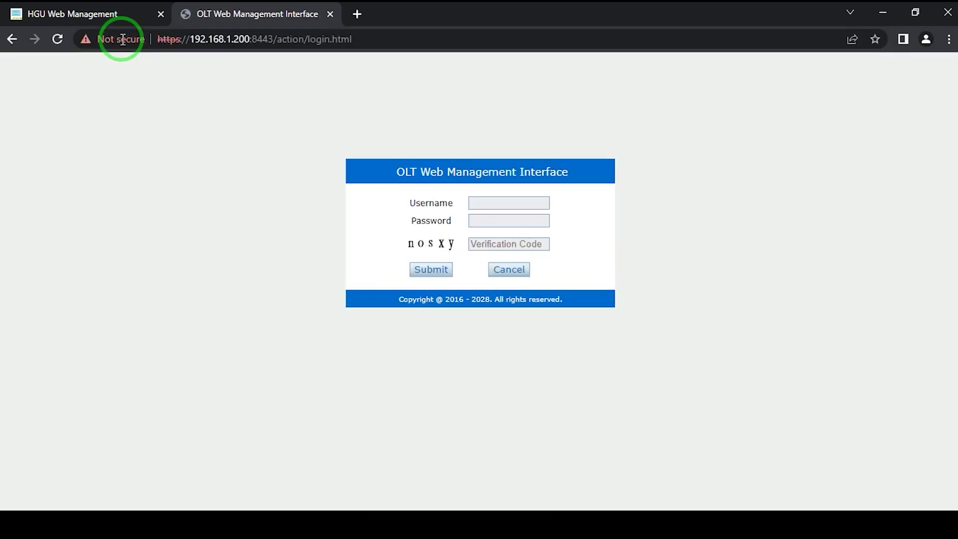
Fill in username admin and the password, then begin entering the verification code.
{"action": "left_click", "coordinate": [504, 202]}
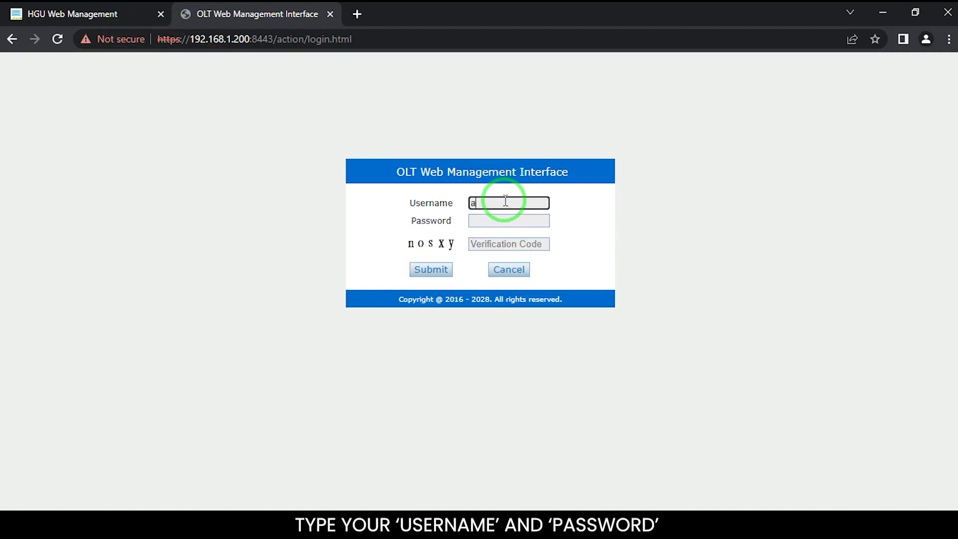
{"action": "type", "text": "min"}
{"action": "key", "text": "Tab"}
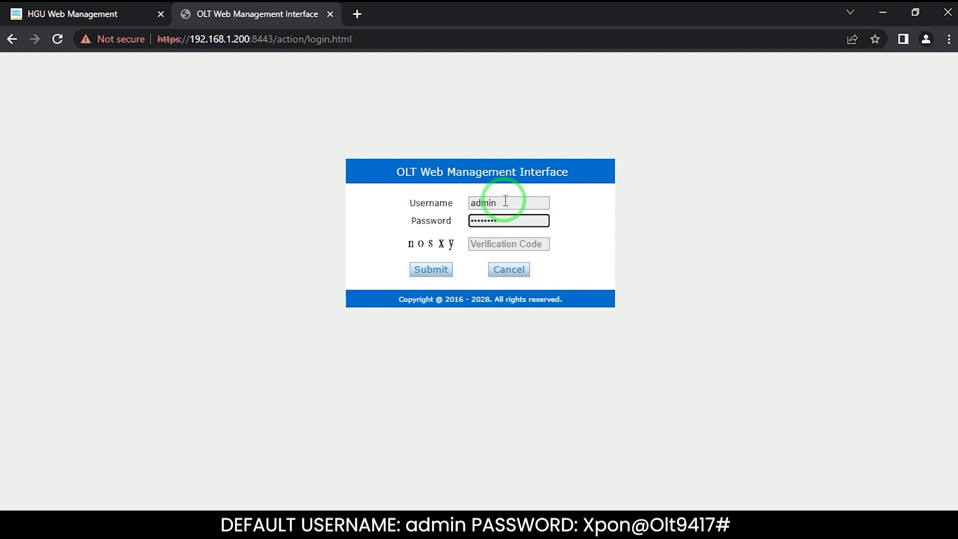
{"action": "left_click", "coordinate": [476, 243]}
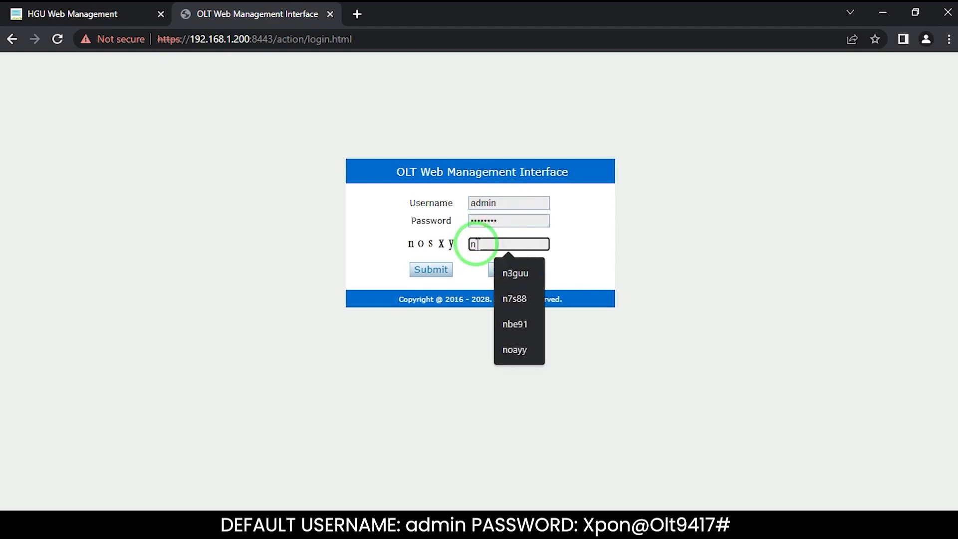
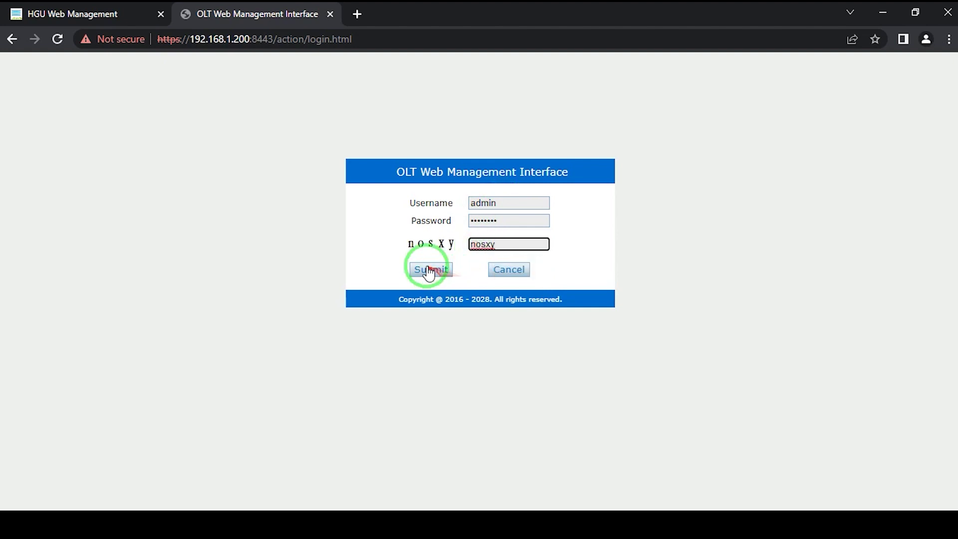
Submit the OLT login and let the Device Information page load.
{"action": "left_click", "coordinate": [430, 268]}
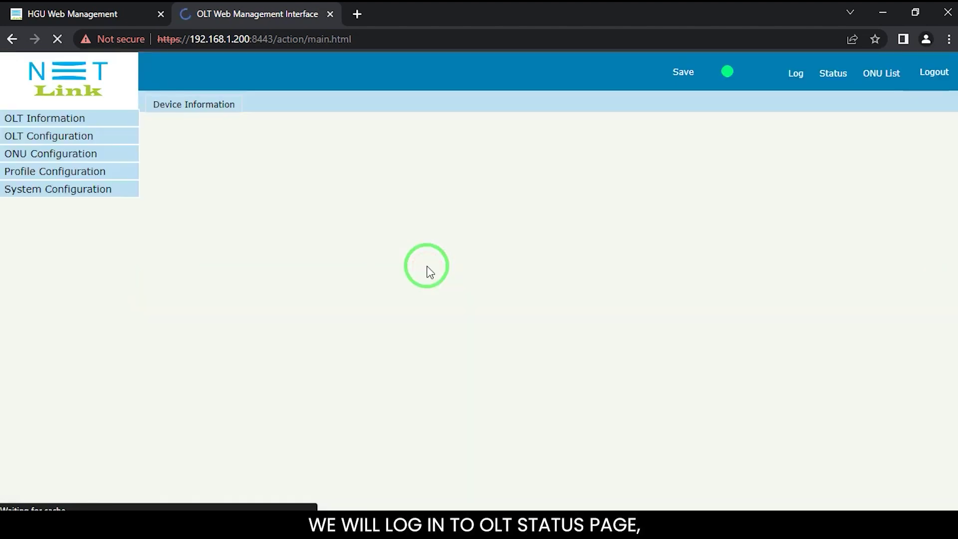